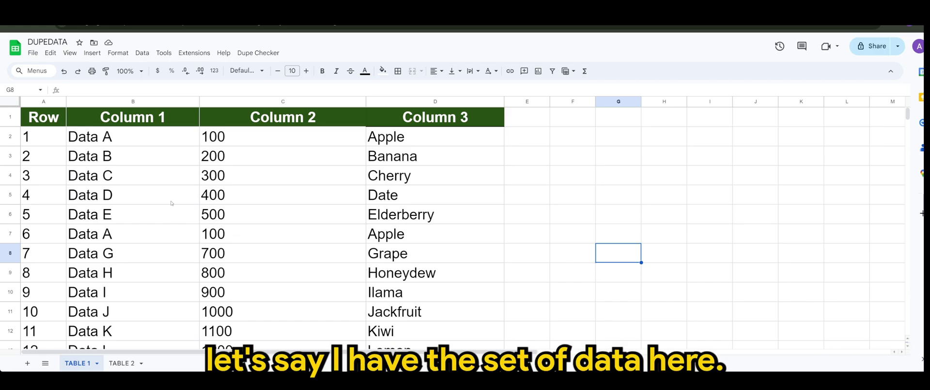
- Try to remove duplicates with the built-in data cleanup command without a data range selected
scroll(170, 203, "down", 1)
scroll(156, 198, "up", 1)
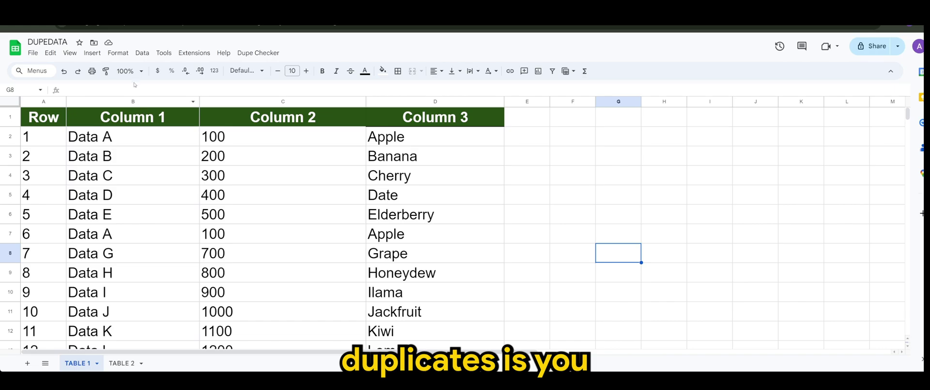
left_click(144, 52)
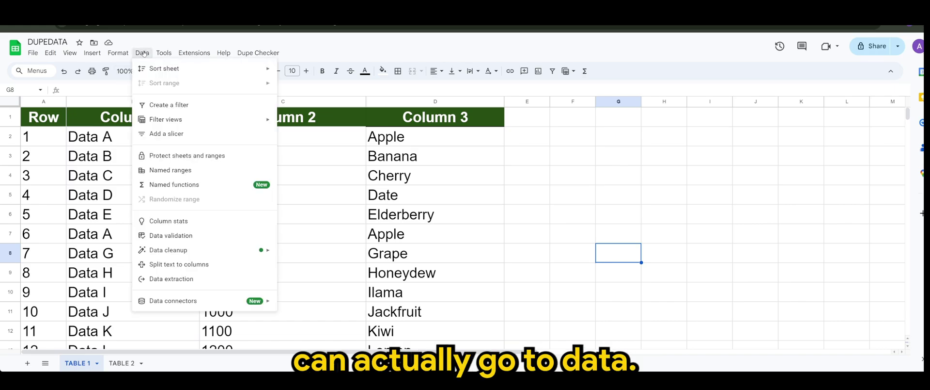
mouse_move(223, 251)
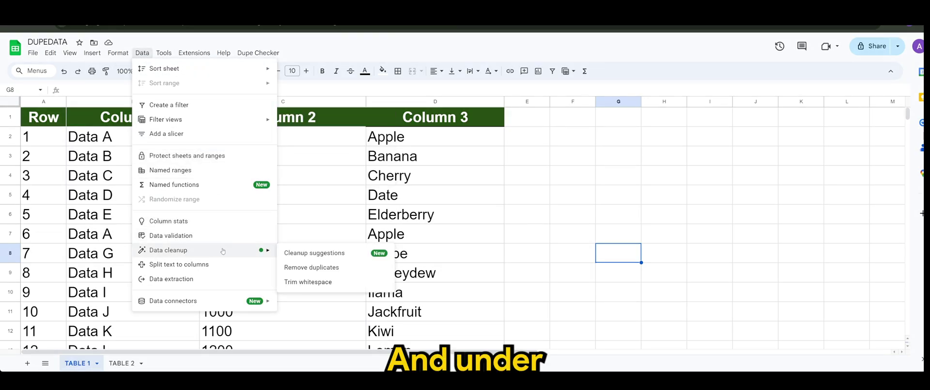
left_click(329, 272)
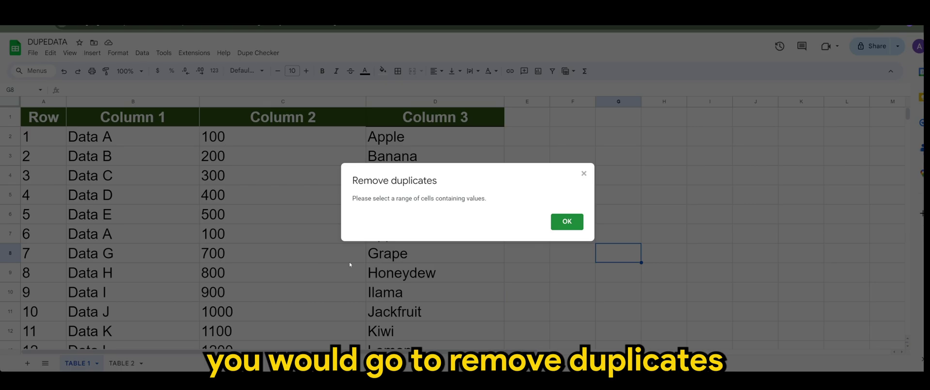
left_click(566, 222)
- Open the built-in Remove duplicates options for columns C and D, and close them without removing anything
left_click_drag(435, 101, 315, 102)
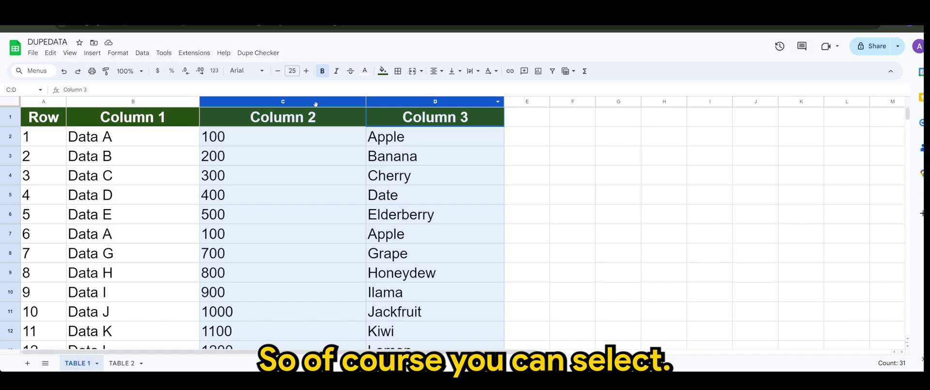
left_click(142, 53)
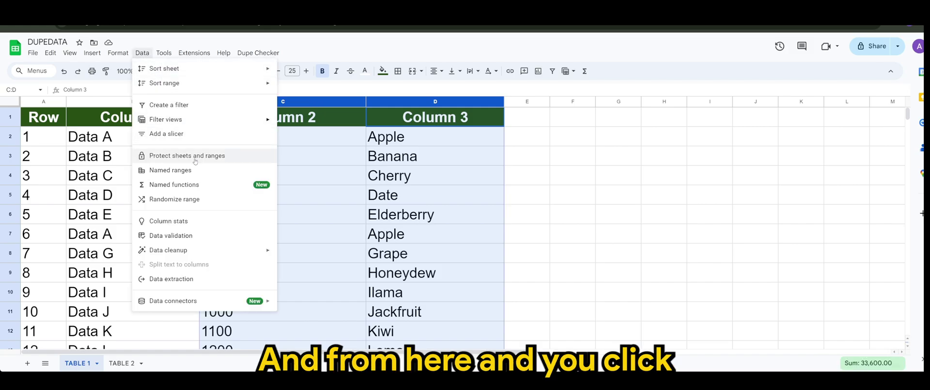
left_click(299, 266)
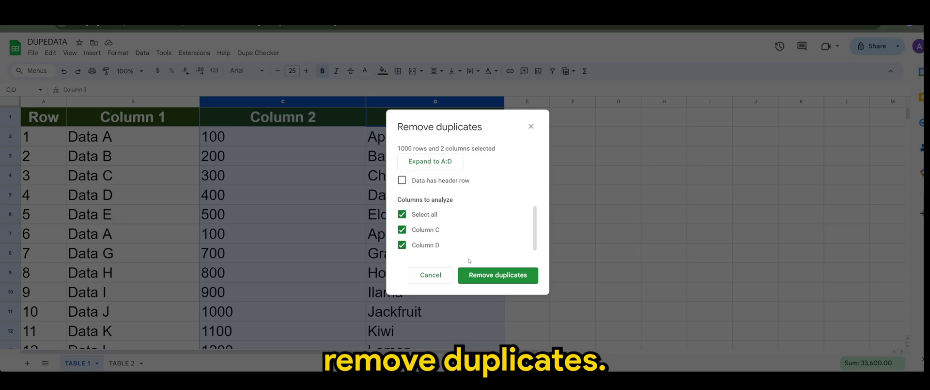
left_click(493, 276)
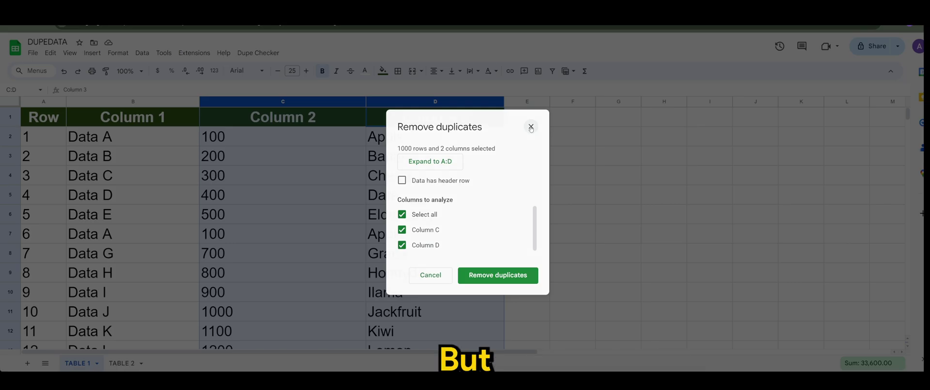
left_click(531, 127)
left_click(533, 213)
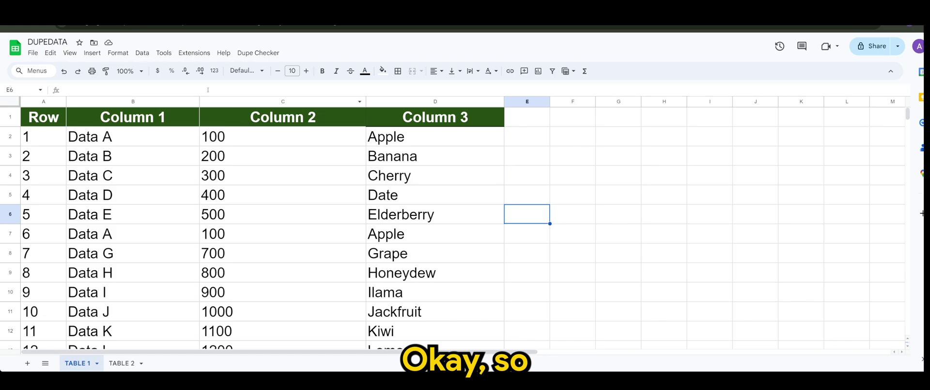
- Review the DUPE CHECKER code in the spreadsheet's Apps Script project and run its onOpen function
left_click(201, 54)
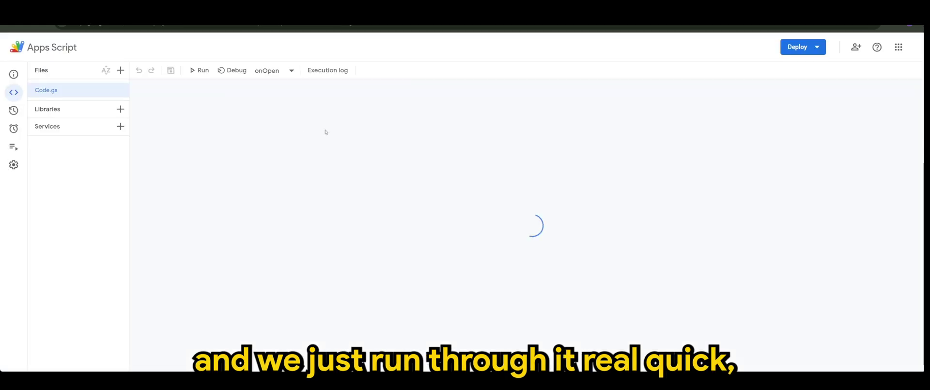
left_click(380, 109)
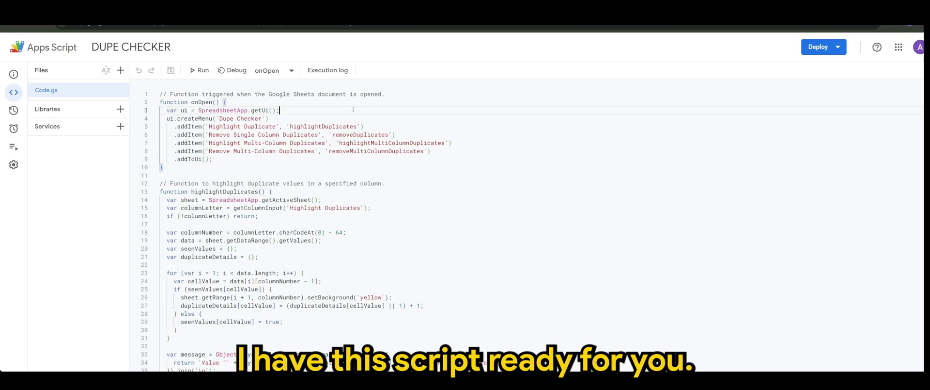
scroll(353, 110, "down", 2)
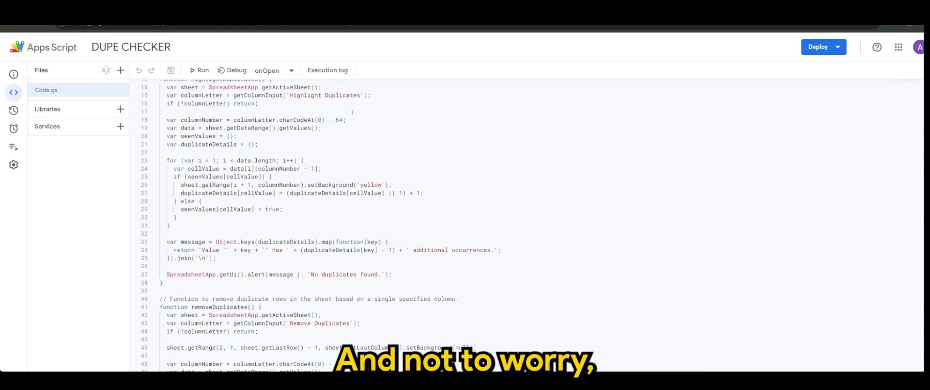
scroll(352, 113, "down", 15)
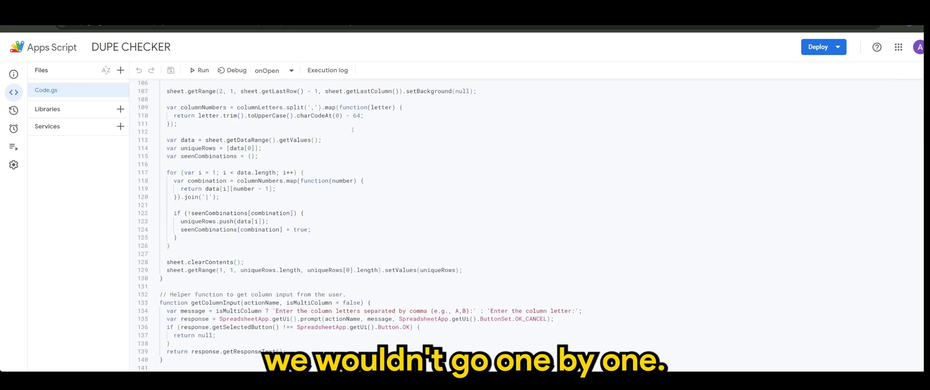
scroll(352, 129, "up", 17)
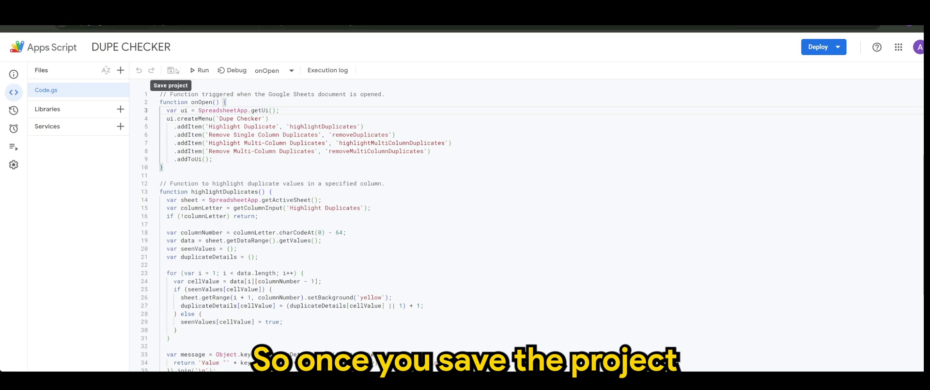
left_click(199, 70)
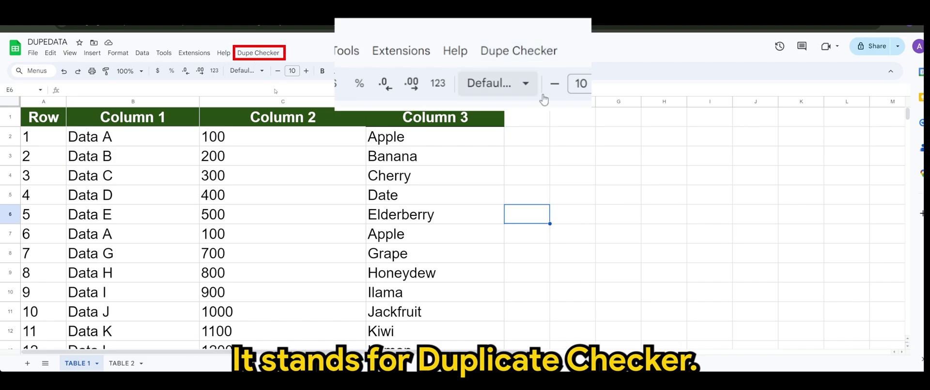
- Try to highlight the duplicates in column D of the TABLE 1 sheet with the custom Dupe Checker
left_click(251, 53)
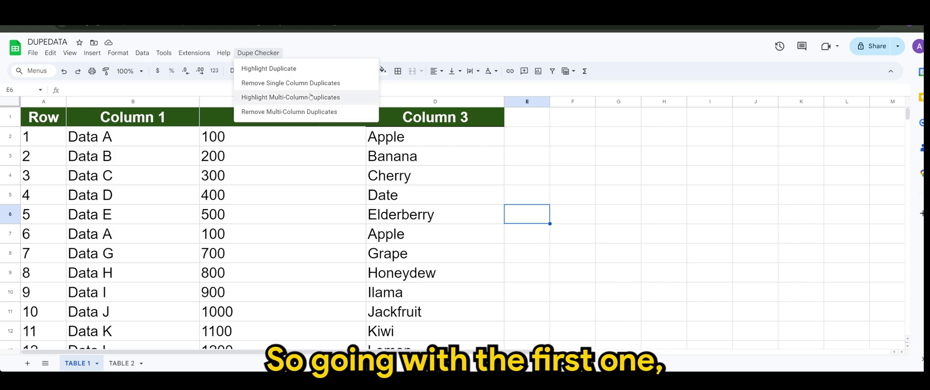
left_click(292, 72)
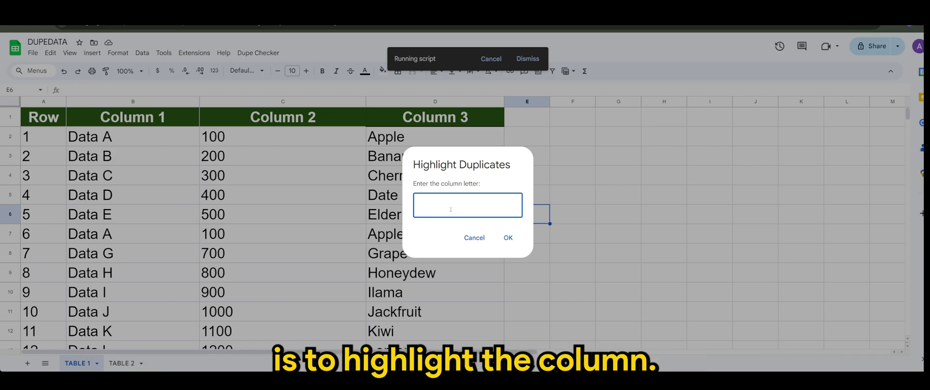
type("D")
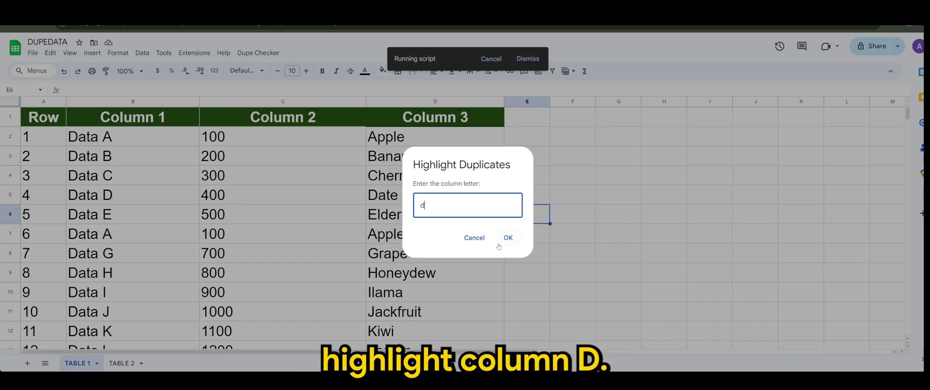
left_click(508, 236)
- Run the Dupe Checker's Highlight Duplicate function on column D and dismiss its occurrence summary
left_click(239, 54)
left_click(257, 69)
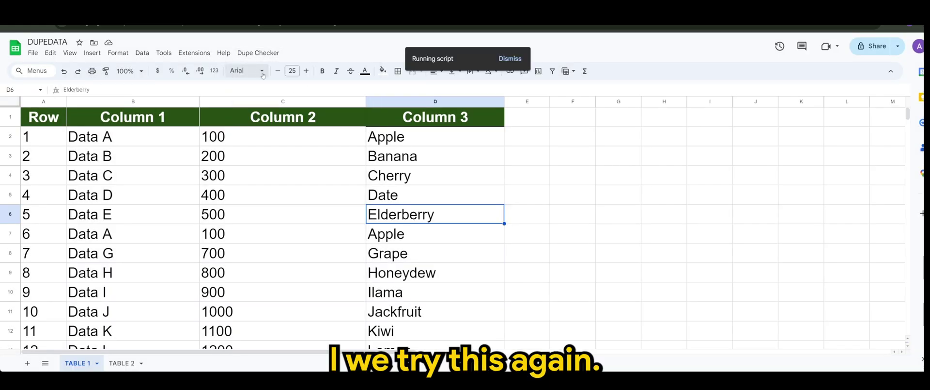
type("D")
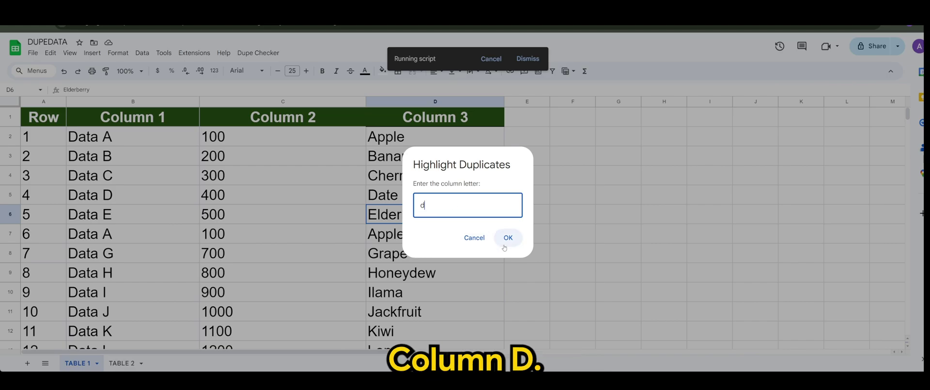
left_click(507, 236)
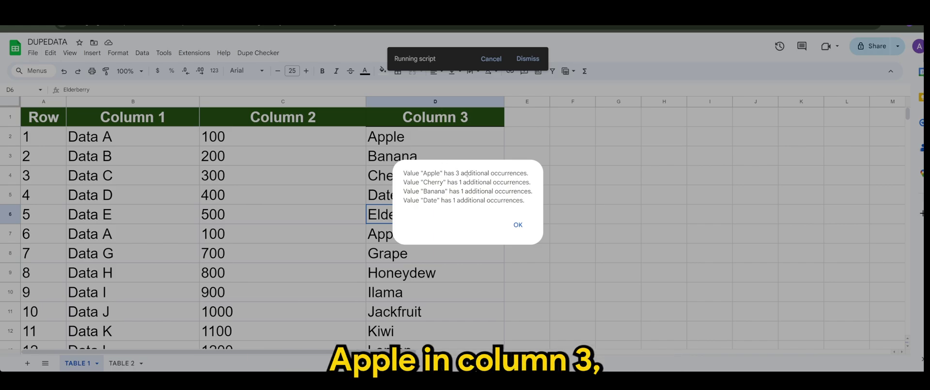
left_click(516, 227)
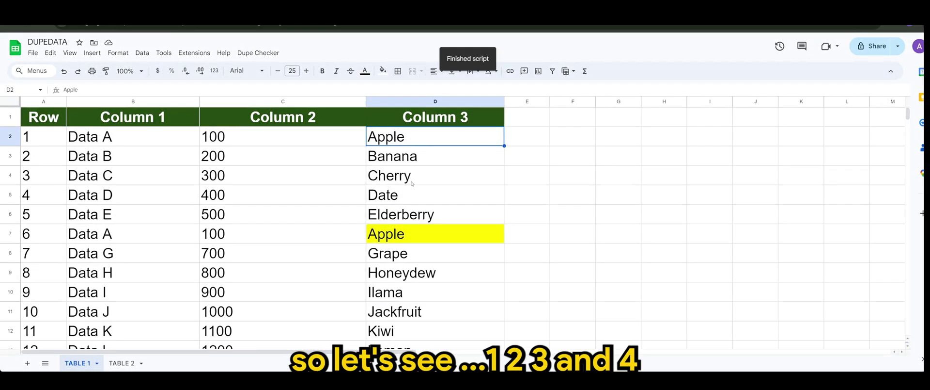
- Examine which Column 3 entries are highlighted in yellow throughout the table
scroll(418, 237, "down", 7)
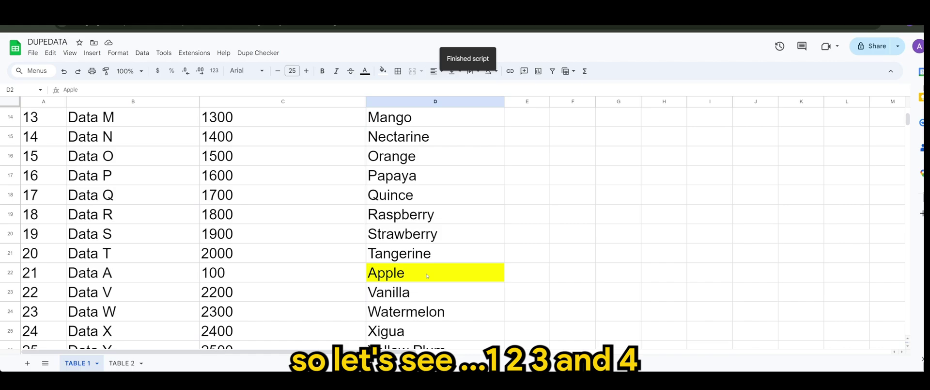
scroll(426, 290, "down", 1)
scroll(417, 294, "up", 8)
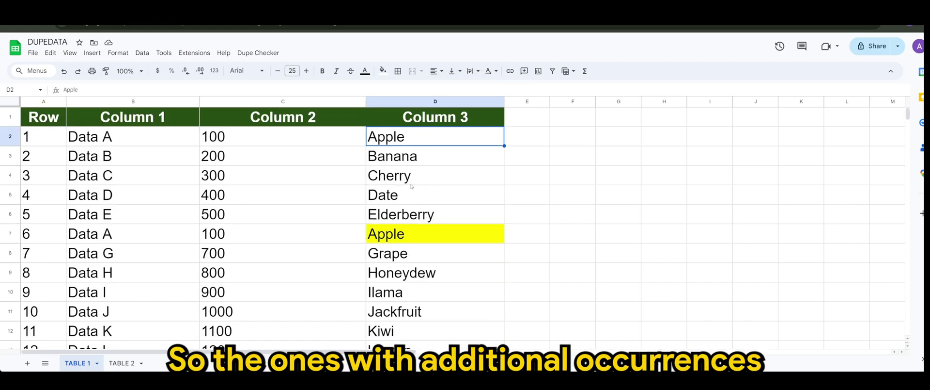
scroll(408, 197, "down", 1)
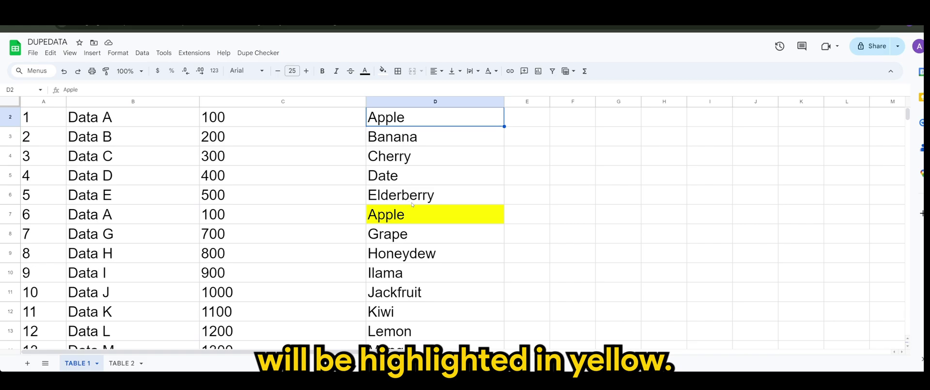
scroll(413, 219, "down", 5)
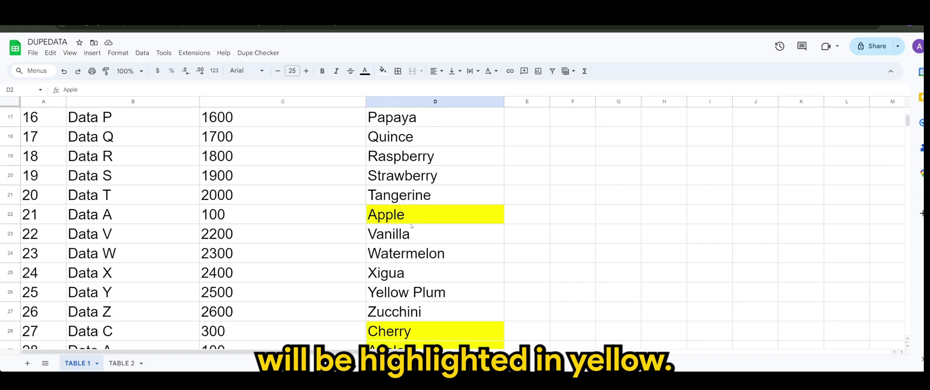
scroll(411, 197, "up", 5)
- Remove the rows with duplicate values in column D using the Dupe Checker's Remove Single Column Duplicates function
left_click(258, 53)
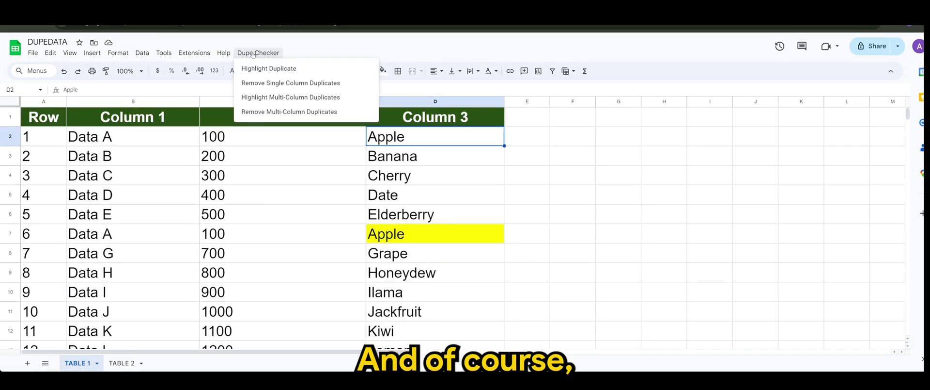
left_click(272, 83)
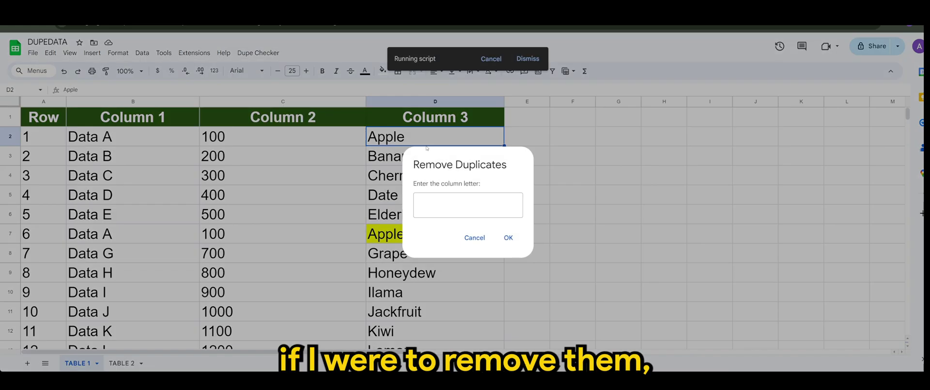
type("d")
double_click(423, 206)
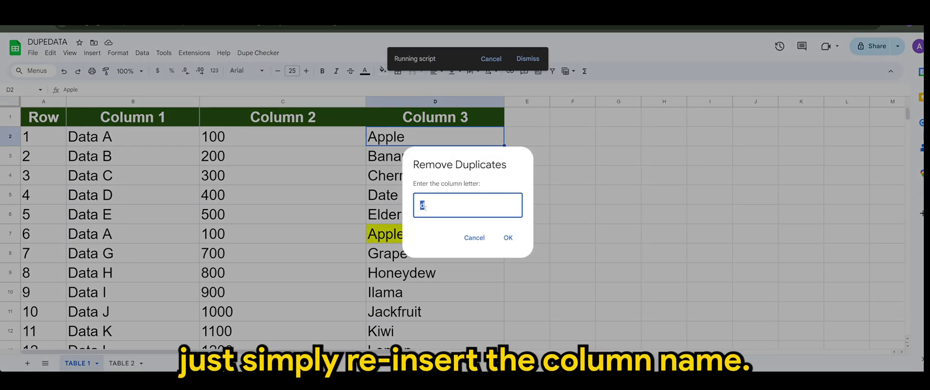
type("D")
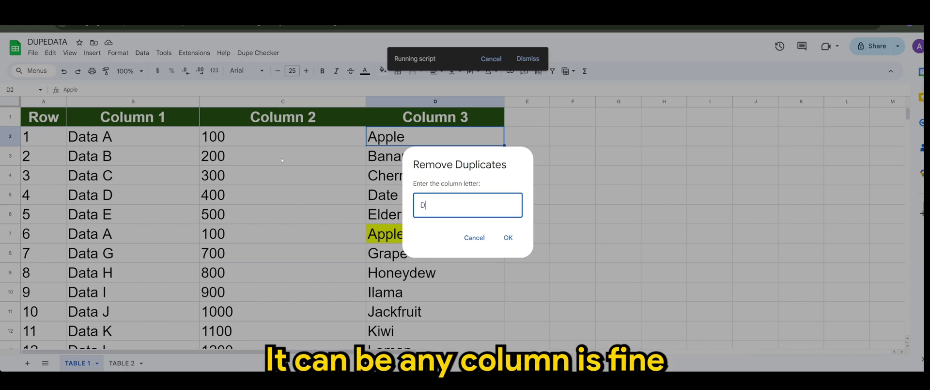
left_click(508, 237)
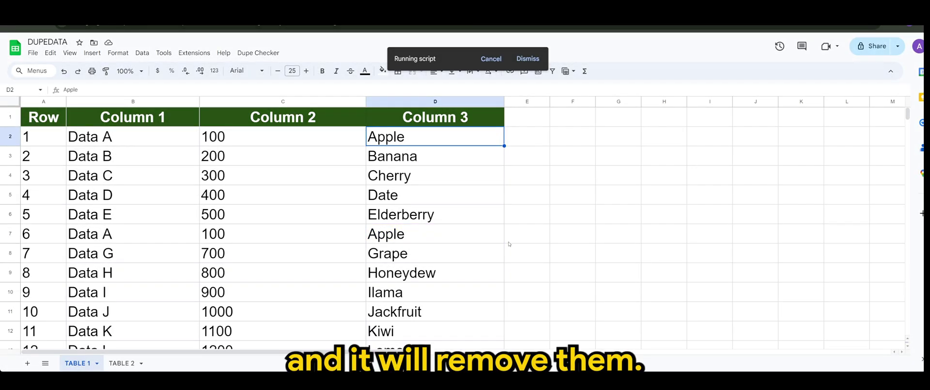
- Check the remaining table rows for repeated values in Column 3
scroll(422, 237, "down", 5)
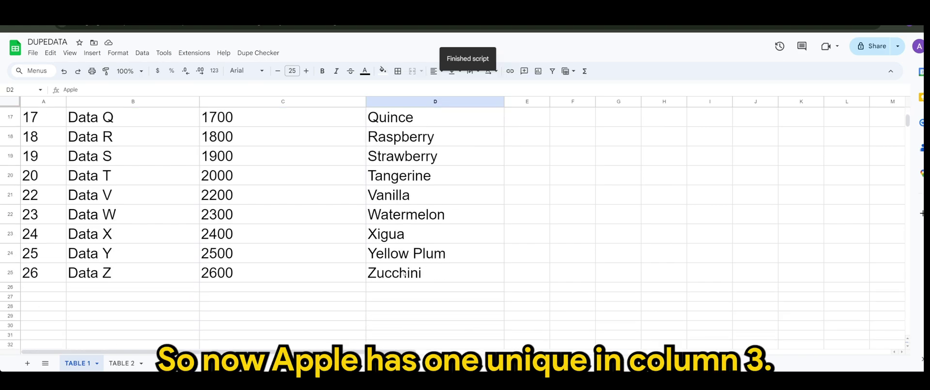
scroll(421, 237, "up", 5)
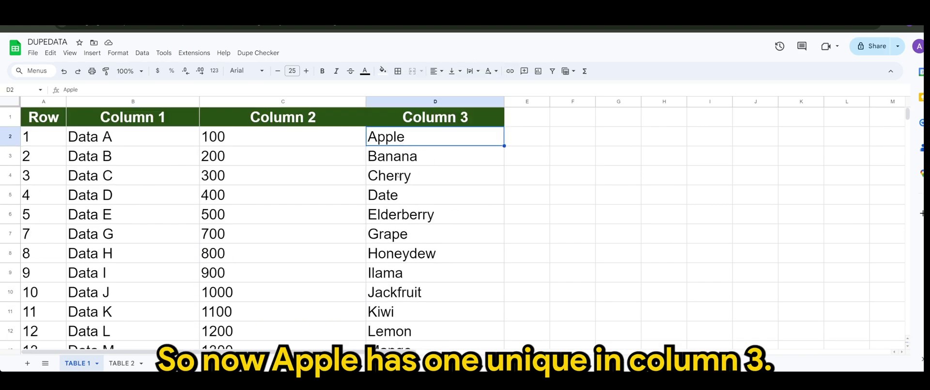
scroll(398, 192, "down", 4)
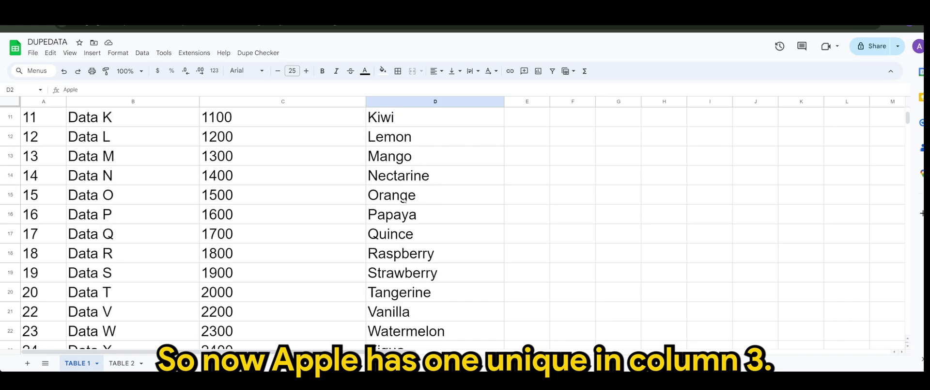
scroll(407, 206, "up", 4)
scroll(405, 214, "down", 5)
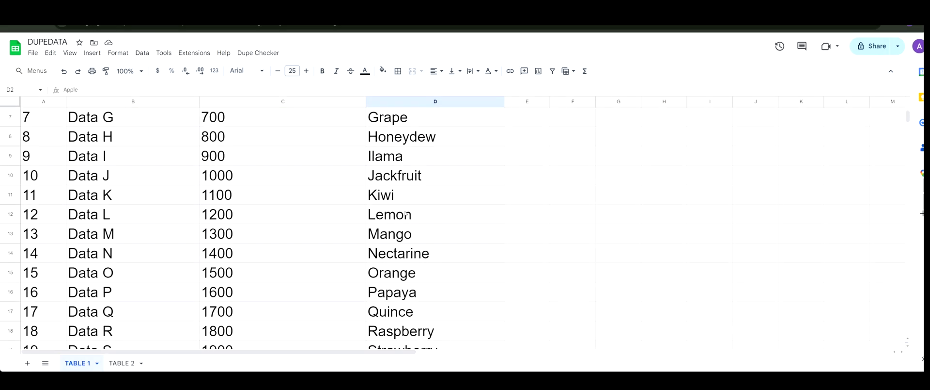
- Switch to the TABLE 2 sheet and reload the spreadsheet to review its employee attendance entries
scroll(406, 277, "up", 1)
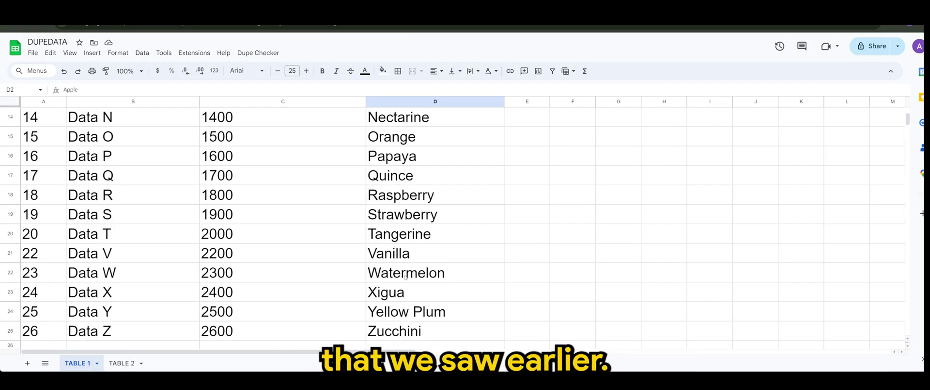
scroll(406, 277, "up", 5)
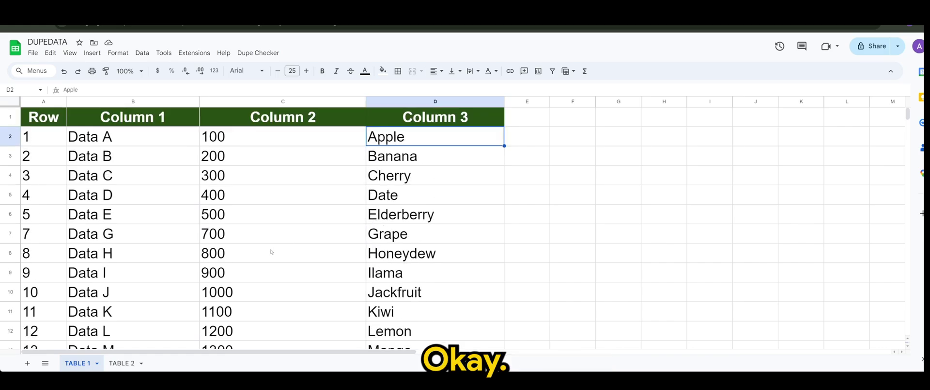
left_click(122, 362)
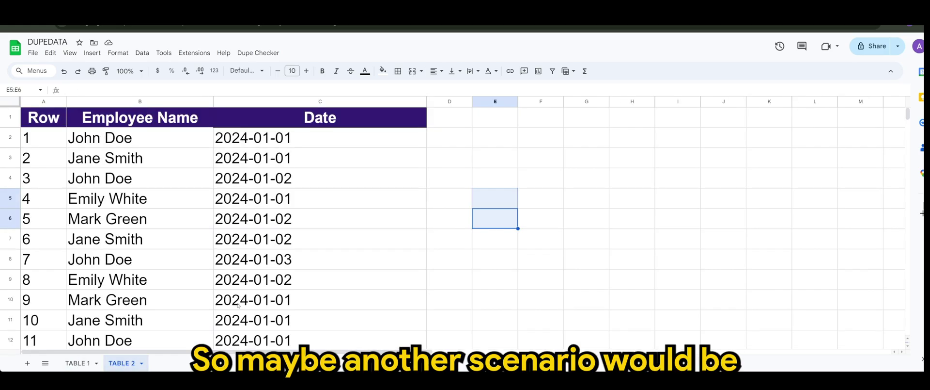
left_click(363, 263)
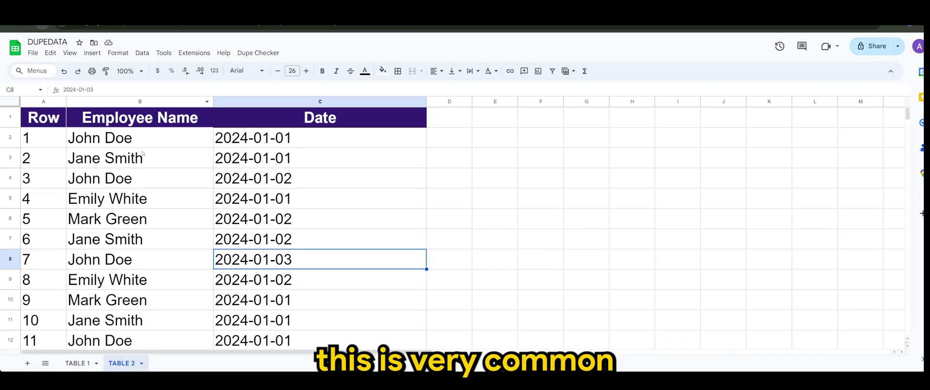
key("F5")
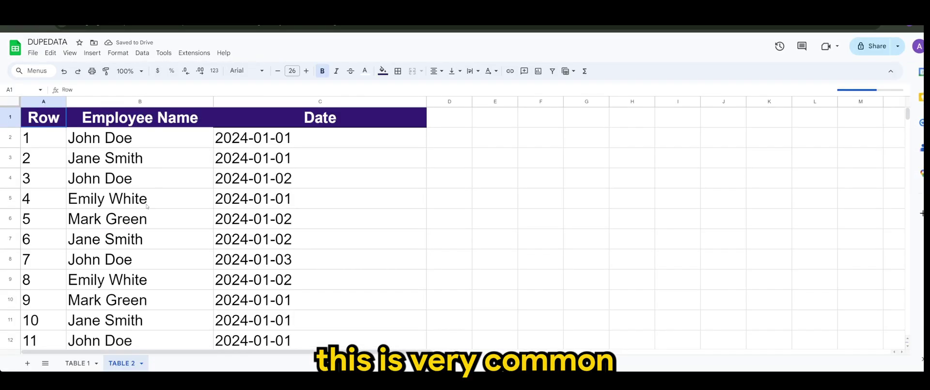
scroll(144, 207, "down", 3)
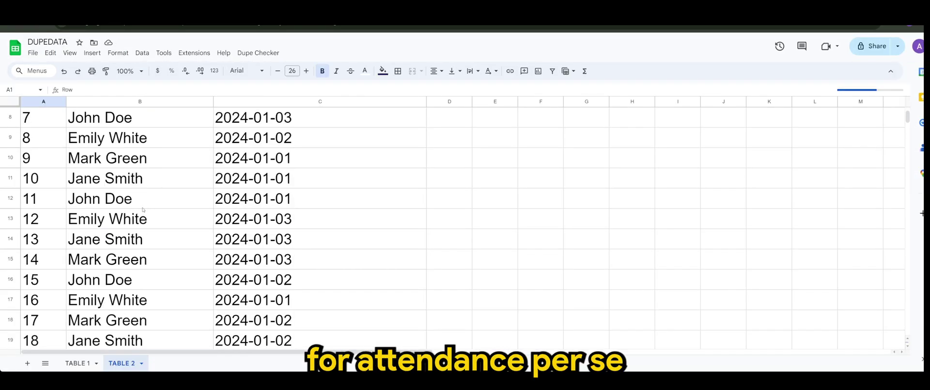
scroll(145, 212, "up", 2)
scroll(145, 212, "up", 1)
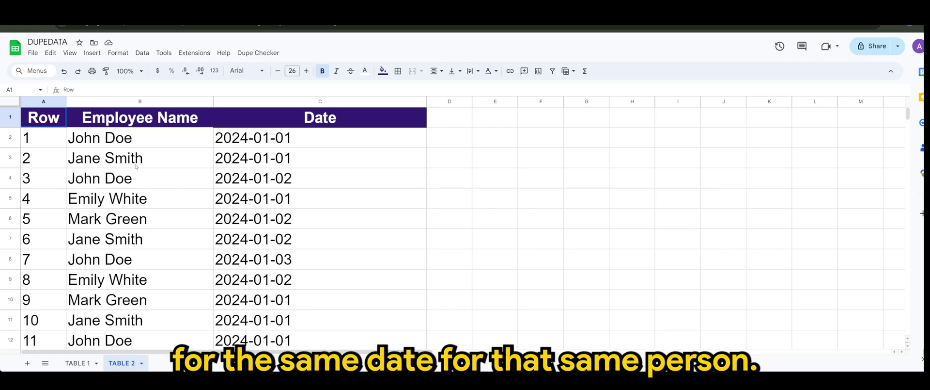
- Run the Dupe Checker's Highlight Multi-Column Duplicates function on columns B,C and dismiss its occurrence summary
left_click(252, 54)
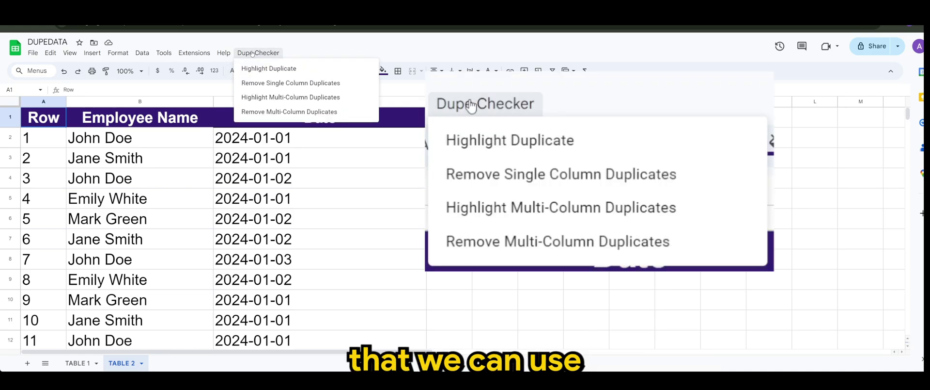
left_click(274, 100)
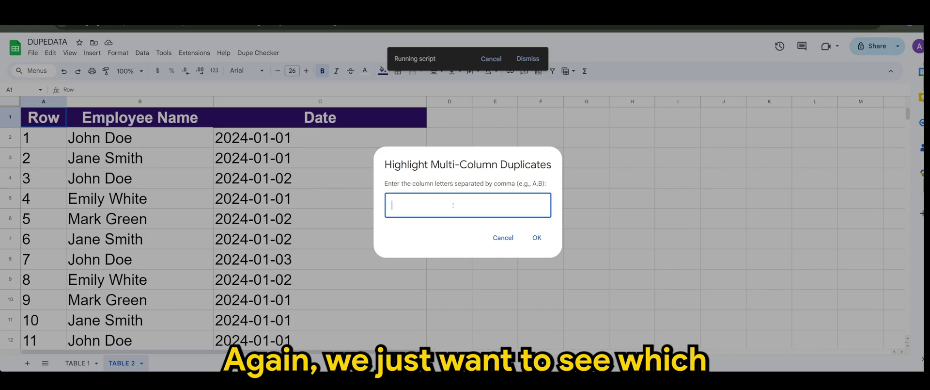
type("B,")
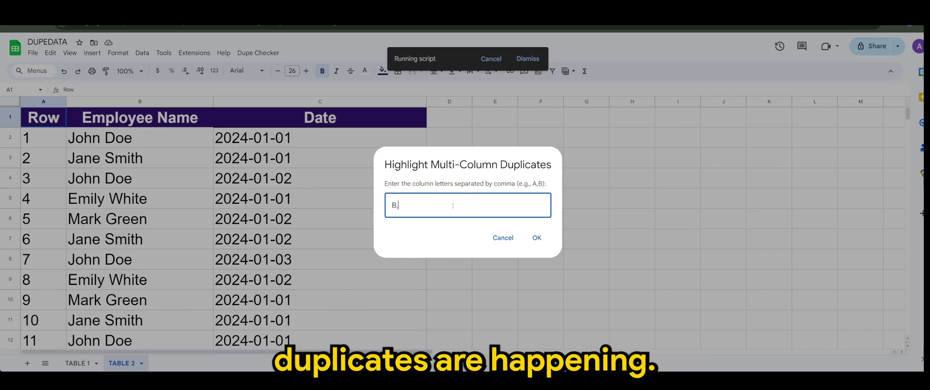
type("C")
left_click(533, 238)
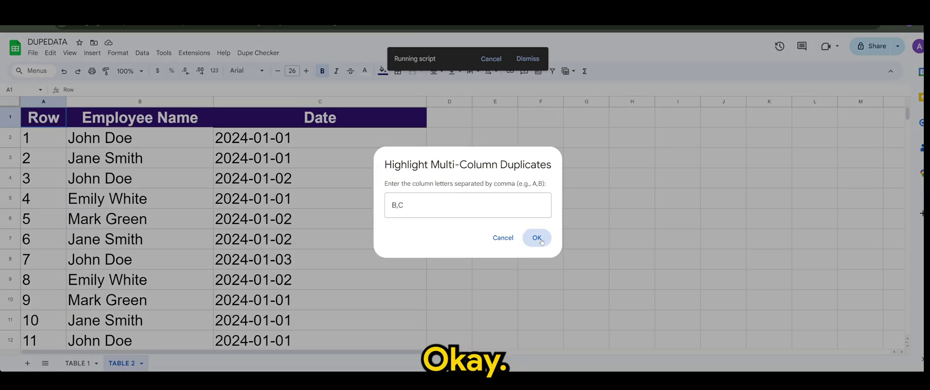
left_click(537, 238)
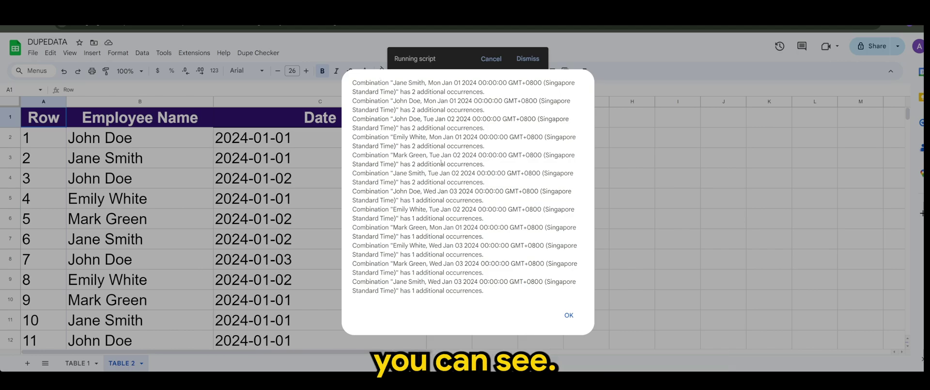
left_click_drag(394, 83, 483, 92)
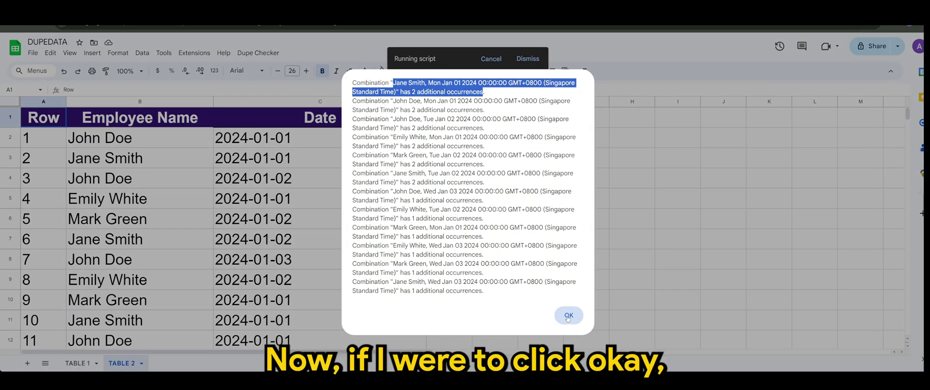
left_click(568, 316)
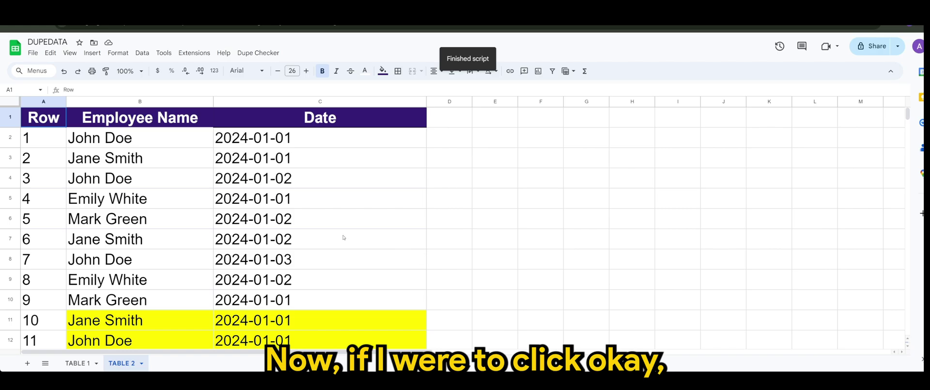
- Examine which Employee Name and Date combinations are highlighted in yellow in TABLE 2
scroll(343, 238, "down", 1)
scroll(339, 237, "down", 6)
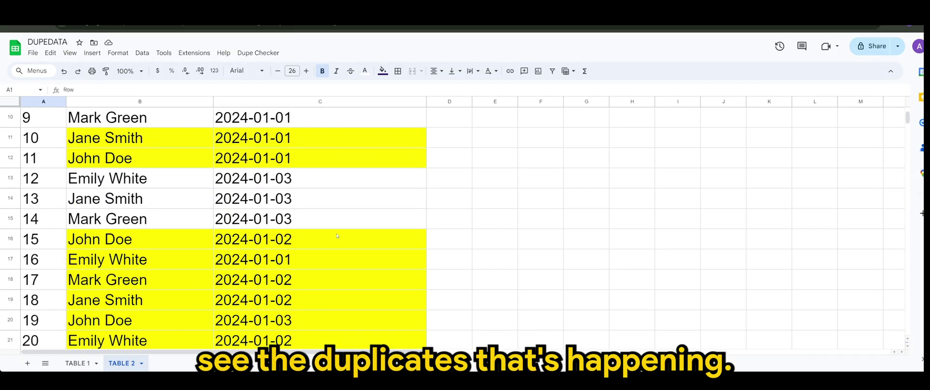
scroll(332, 236, "down", 2)
scroll(325, 236, "up", 5)
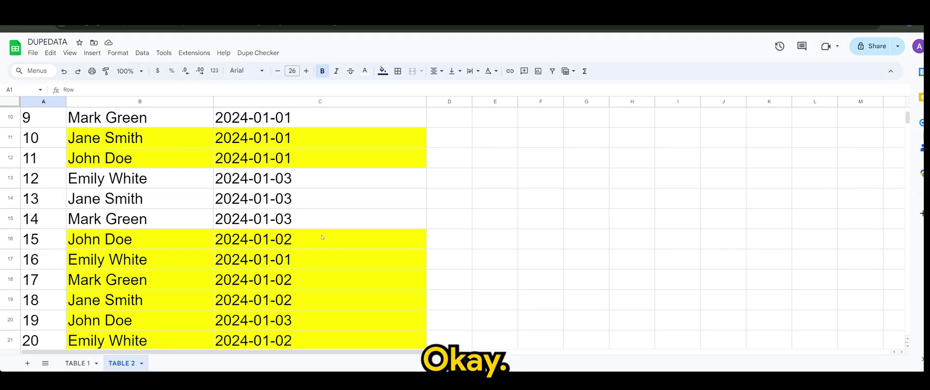
scroll(322, 237, "up", 1)
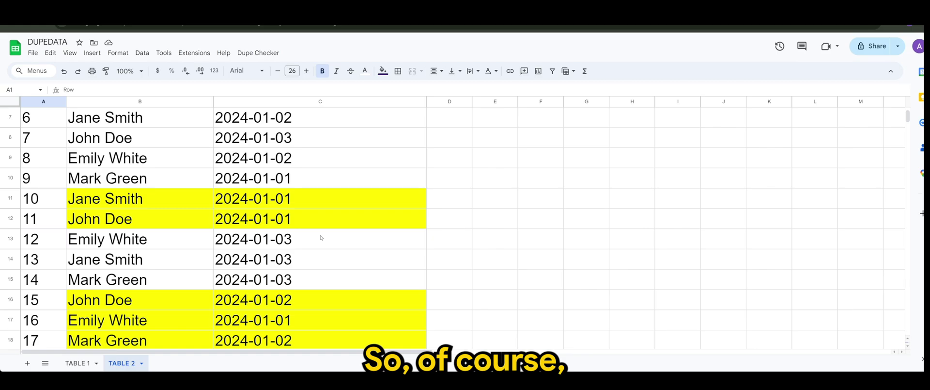
scroll(322, 239, "up", 2)
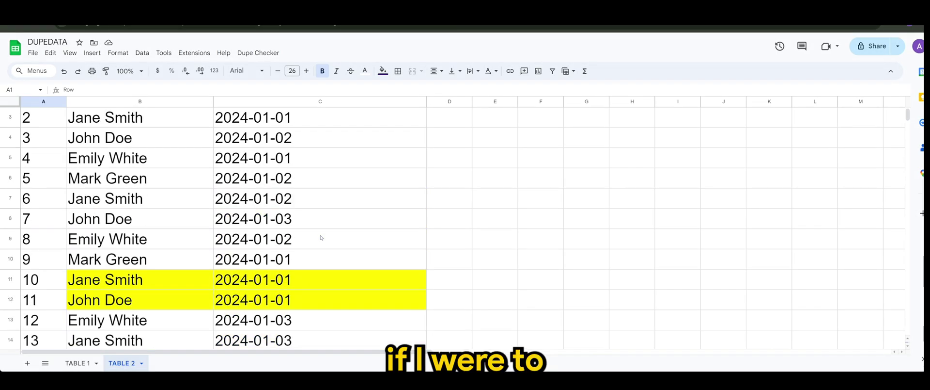
- Remove the rows with duplicate name and date combinations using the Dupe Checker's Remove Multi-Column Duplicates function on columns B,C
left_click(258, 53)
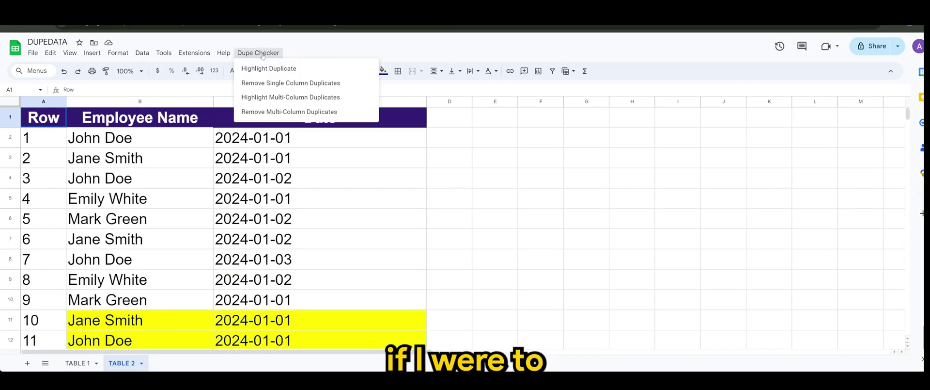
left_click(274, 112)
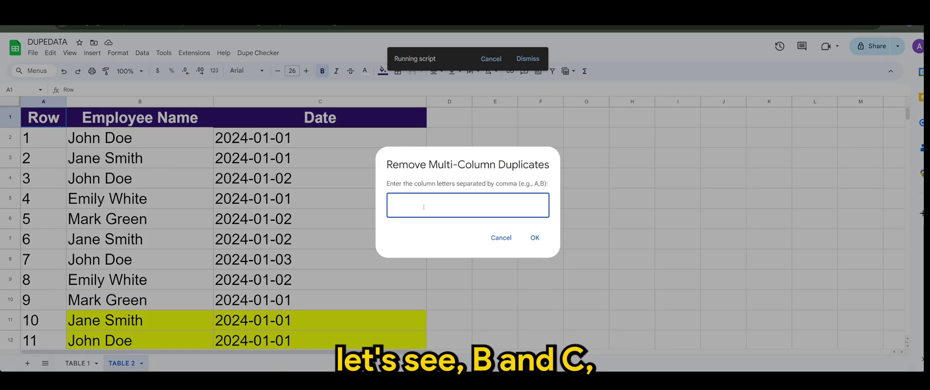
type("B,C")
key("Return")
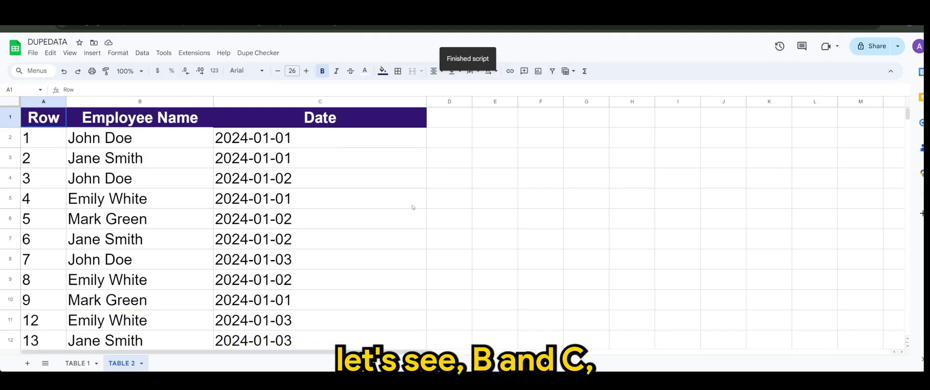
- Check the remaining attendance rows for repeated combinations of employee name and date, comparing one employee's entries in rows 2, 4 and 8
scroll(400, 207, "down", 3)
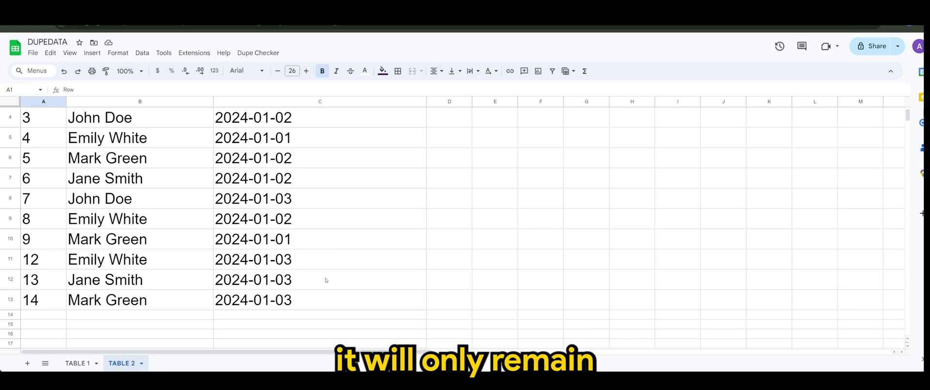
scroll(322, 275, "up", 3)
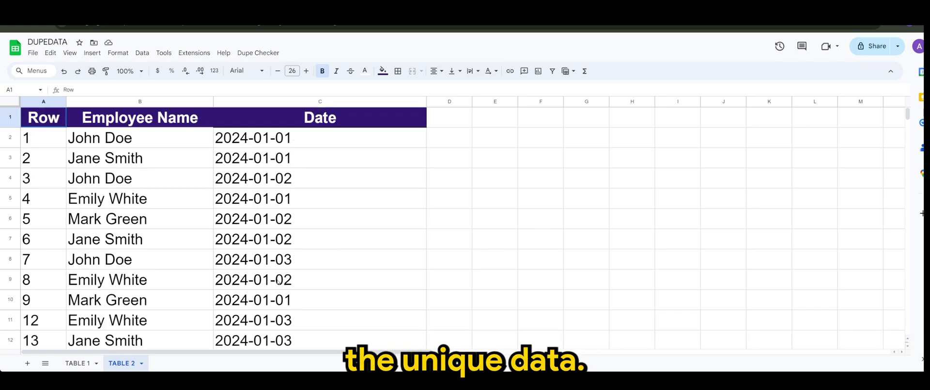
left_click(137, 145)
left_click(277, 140)
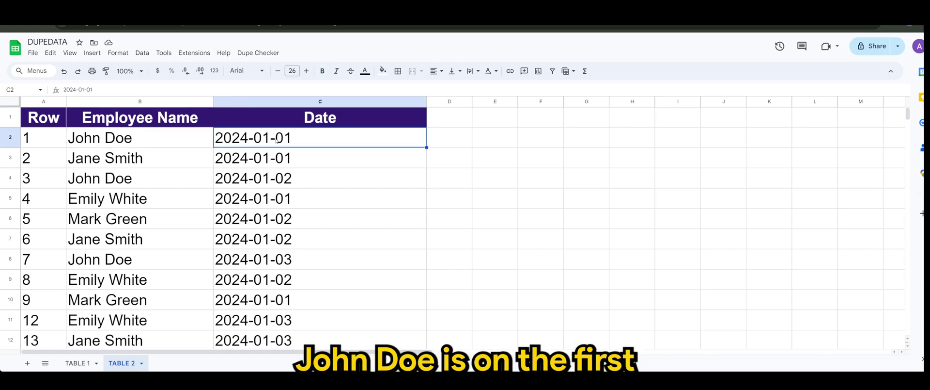
left_click(171, 182)
left_click(273, 179)
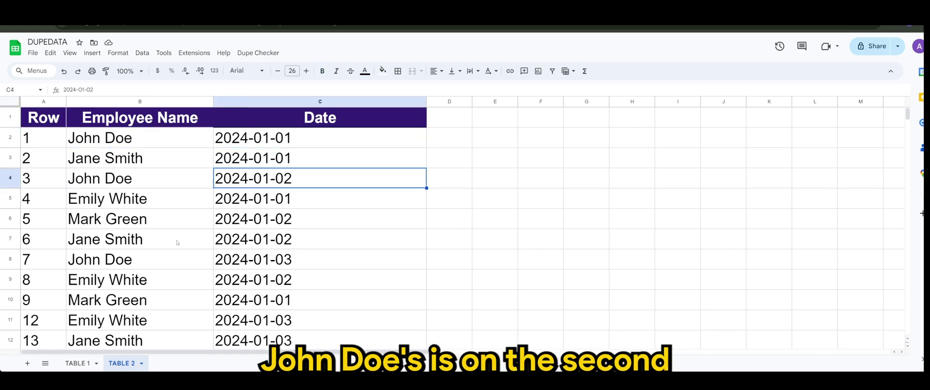
left_click(155, 259)
left_click(275, 260)
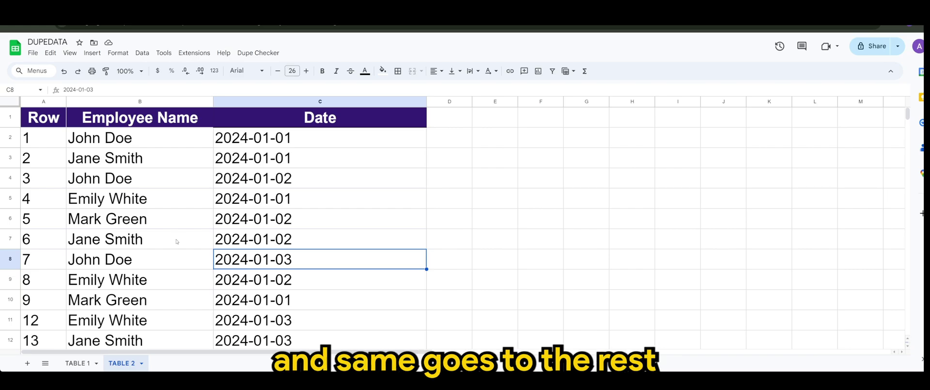
scroll(177, 241, "down", 1)
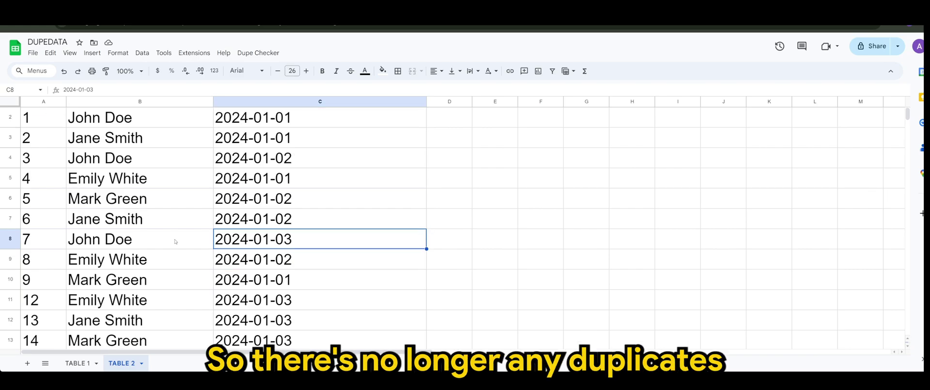
scroll(176, 240, "down", 1)
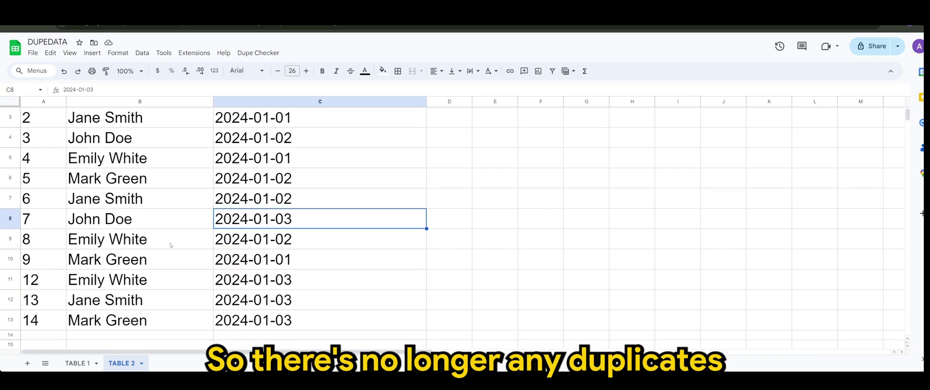
scroll(171, 245, "up", 2)
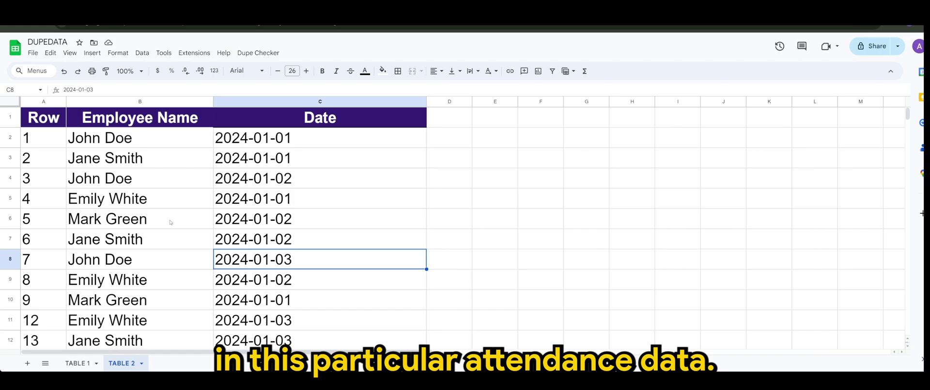